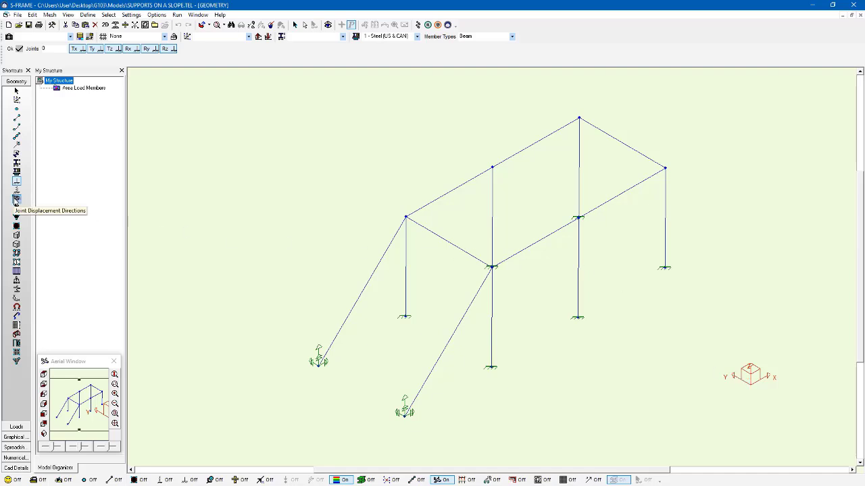
Check which coordinate systems are available for the joint displacement directions
{"action": "left_click", "coordinate": [16, 199]}
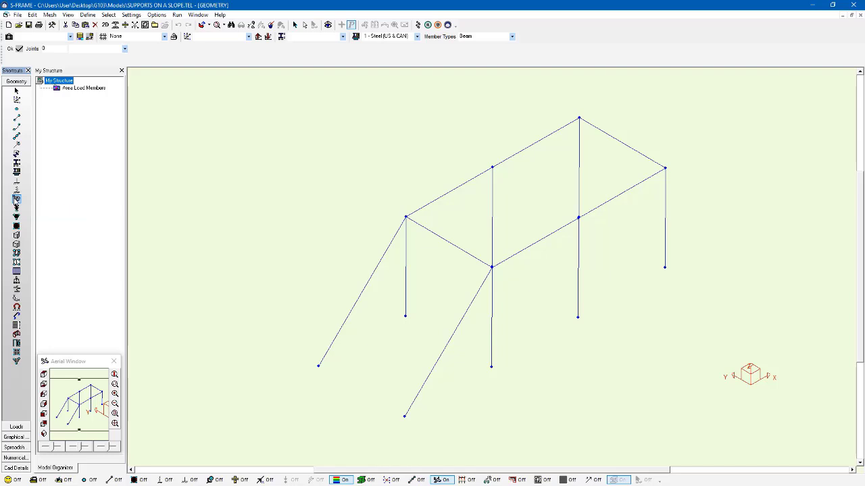
{"action": "left_click", "coordinate": [126, 51]}
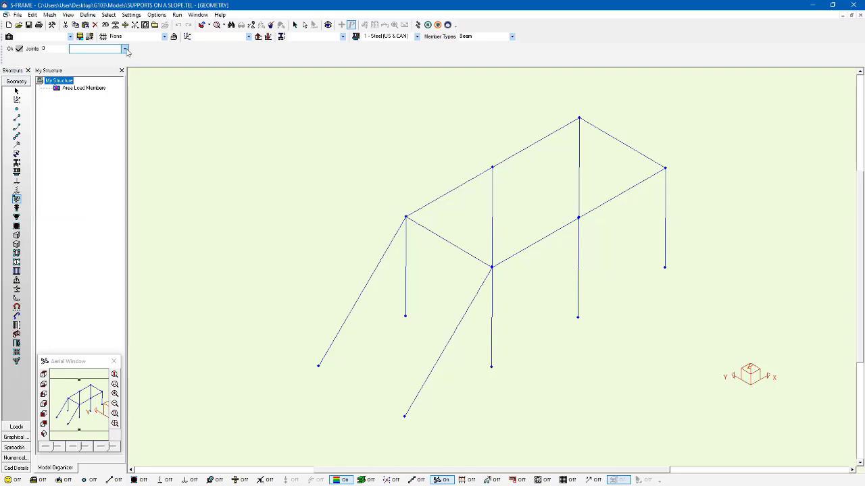
{"action": "left_click", "coordinate": [125, 51]}
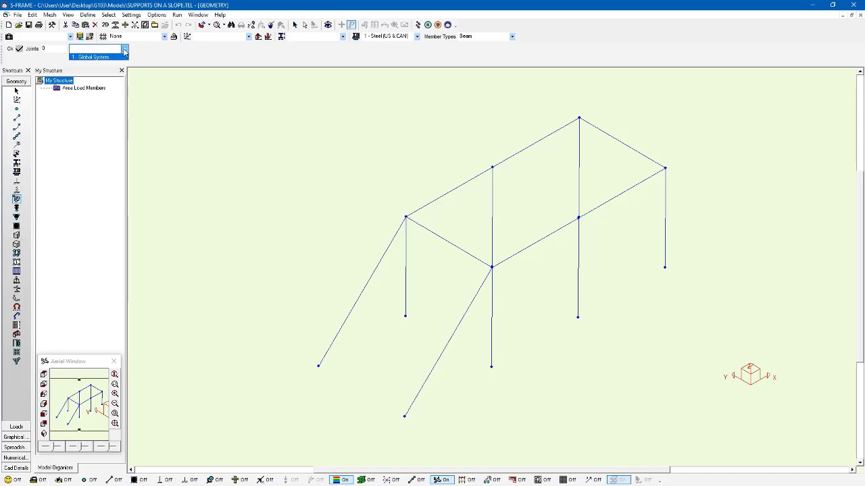
{"action": "left_click", "coordinate": [124, 50]}
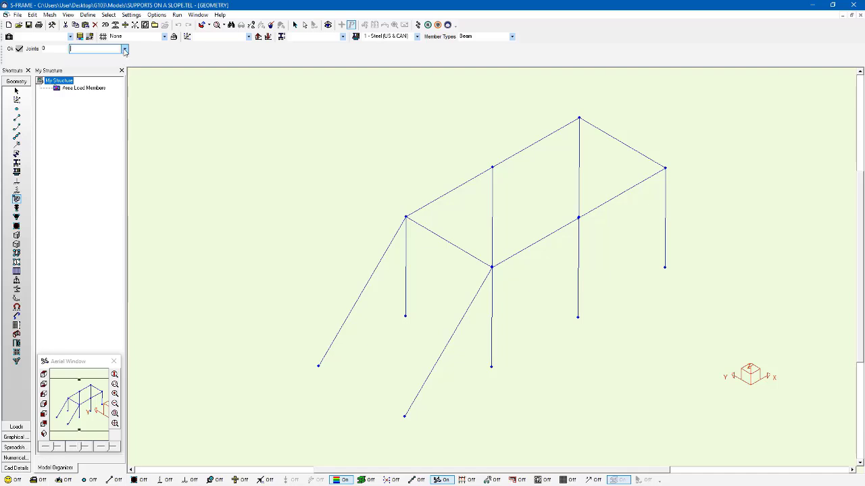
Define a three-point user coordinate system from the rear leaning column's base, the front leaning column's base and the rear leaning column's top
{"action": "left_click", "coordinate": [18, 101]}
{"action": "left_click", "coordinate": [19, 101]}
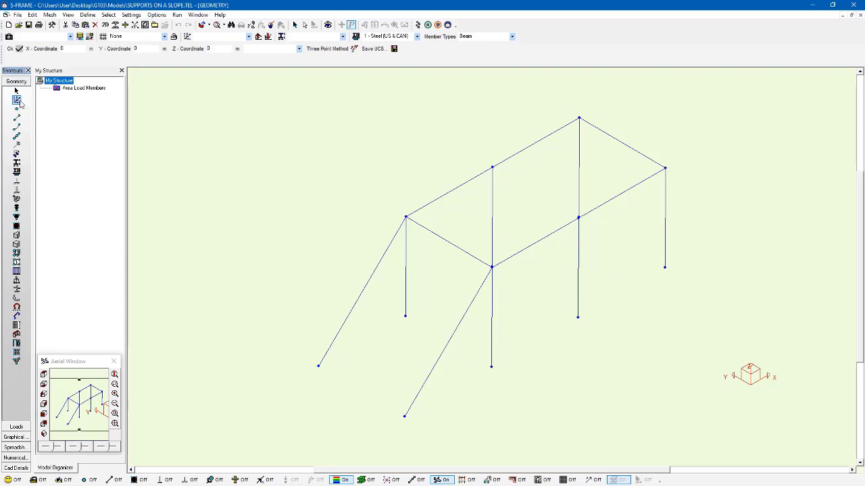
{"action": "left_click", "coordinate": [326, 50]}
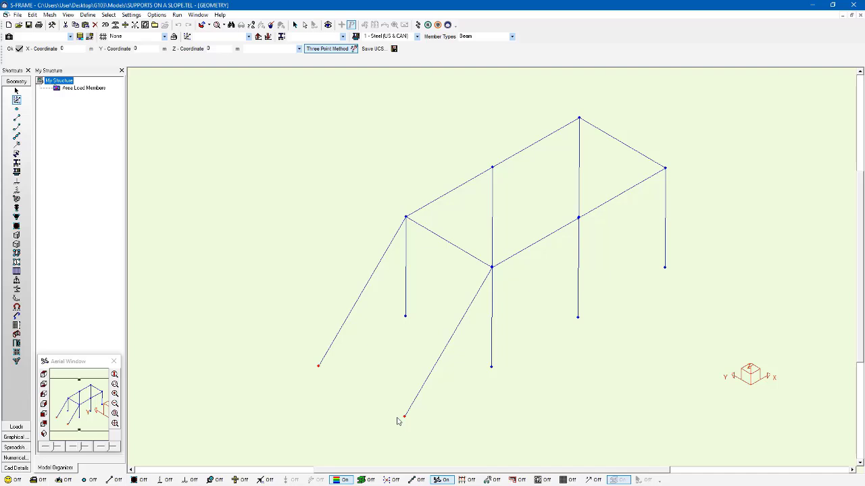
{"action": "left_click", "coordinate": [406, 218]}
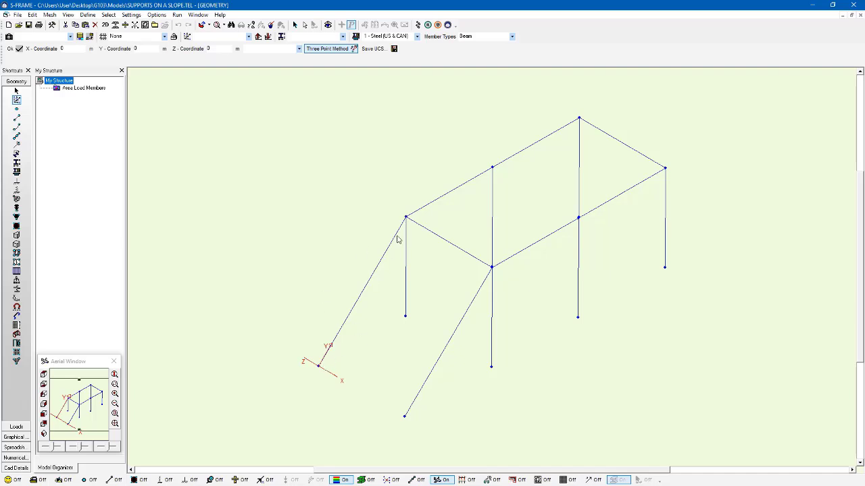
Rotate the user coordinate system -90 degrees about X using the point and angles method
{"action": "left_click", "coordinate": [17, 100]}
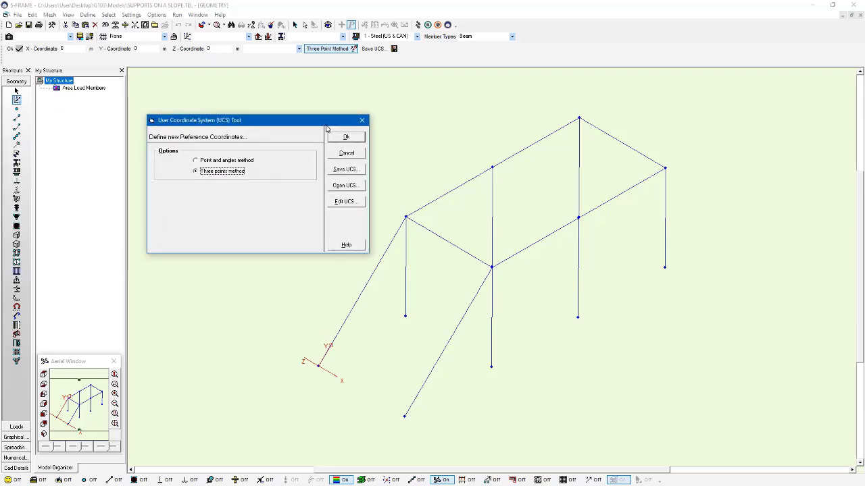
{"action": "left_click_drag", "start_coordinate": [326, 126], "coordinate": [323, 121]}
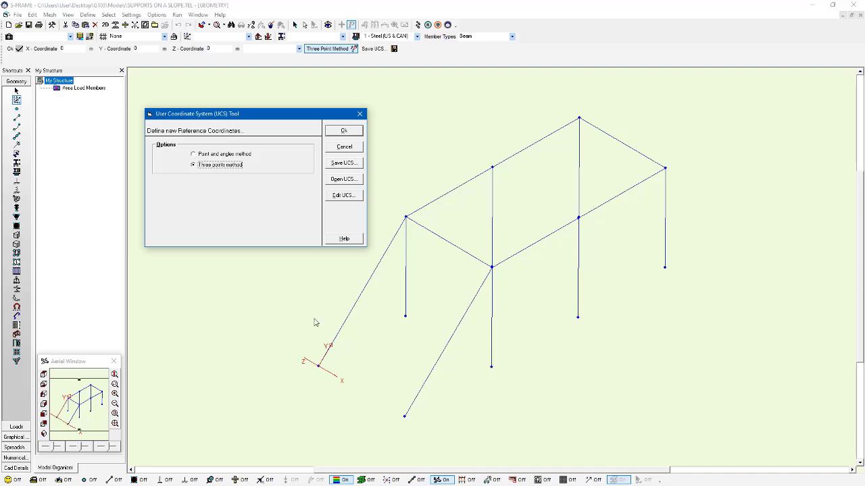
{"action": "left_click", "coordinate": [235, 156]}
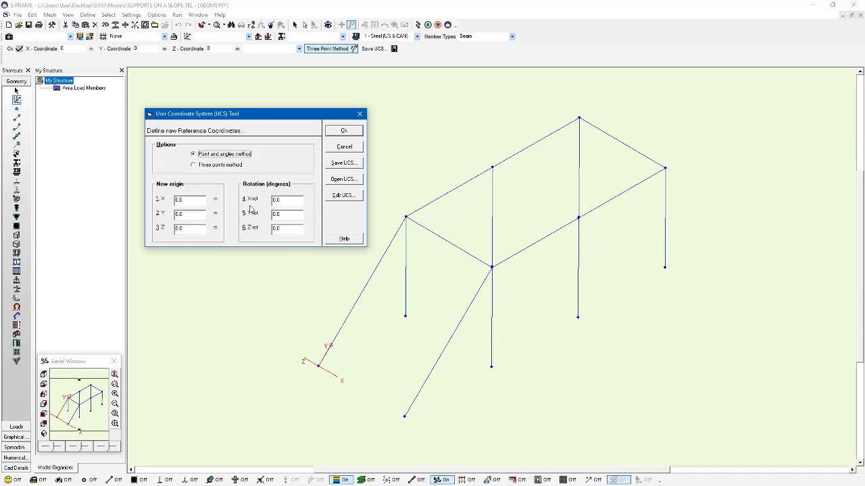
{"action": "left_click", "coordinate": [291, 200]}
{"action": "type", "text": "-90"}
{"action": "left_click", "coordinate": [344, 131]}
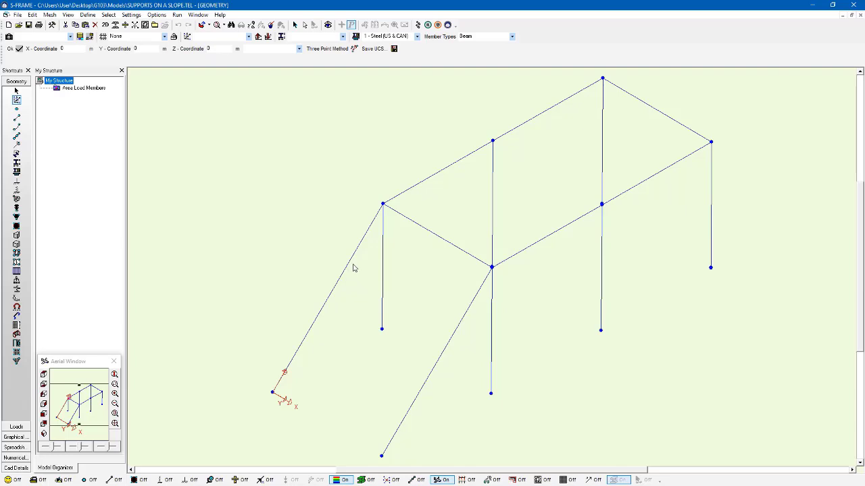
Save the current user coordinate system as a Cartesian system named "Leaning Column" and check it in the list of systems
{"action": "left_click", "coordinate": [382, 52]}
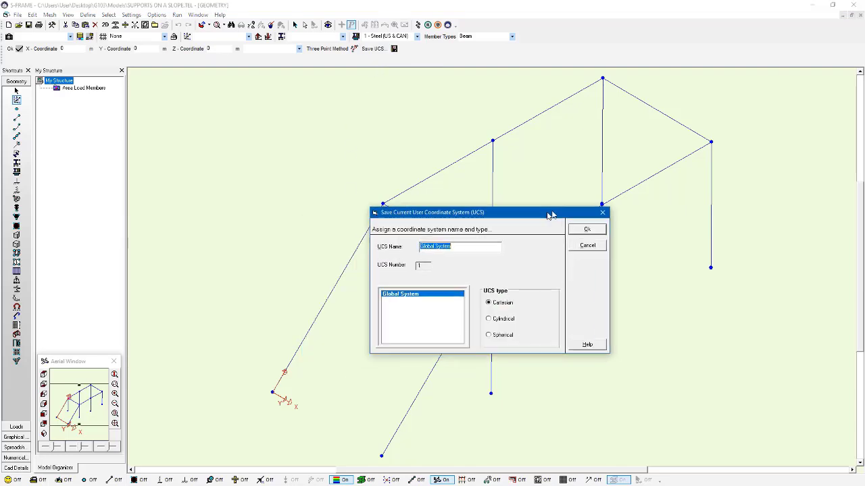
{"action": "left_click_drag", "start_coordinate": [554, 214], "coordinate": [536, 200]}
{"action": "type", "text": "Ueaning Colum"}
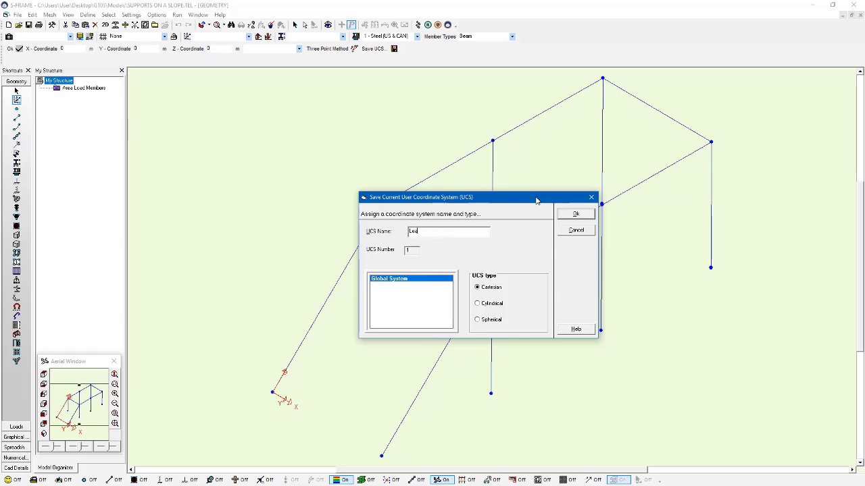
{"action": "type", "text": "ning Column"}
{"action": "left_click", "coordinate": [588, 215]}
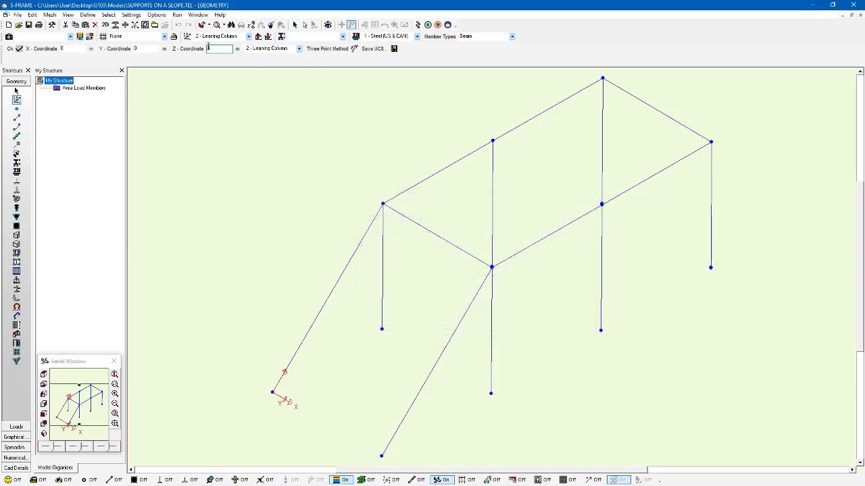
{"action": "left_click", "coordinate": [248, 36]}
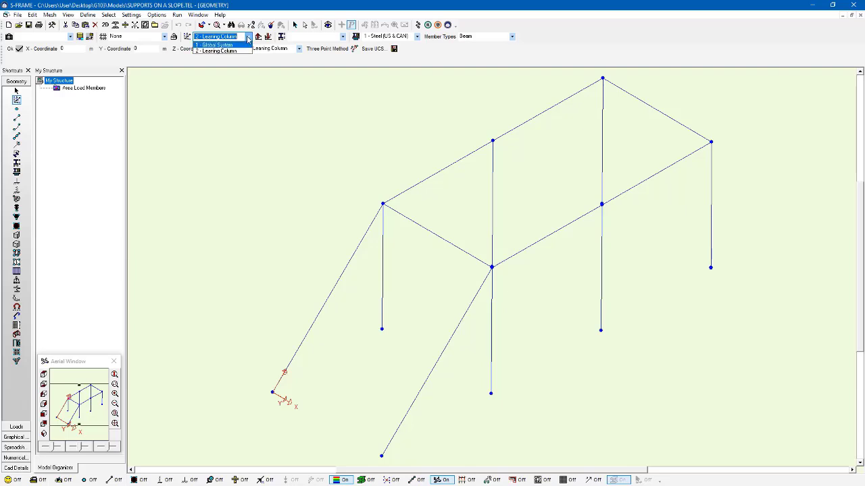
{"action": "left_click", "coordinate": [248, 37]}
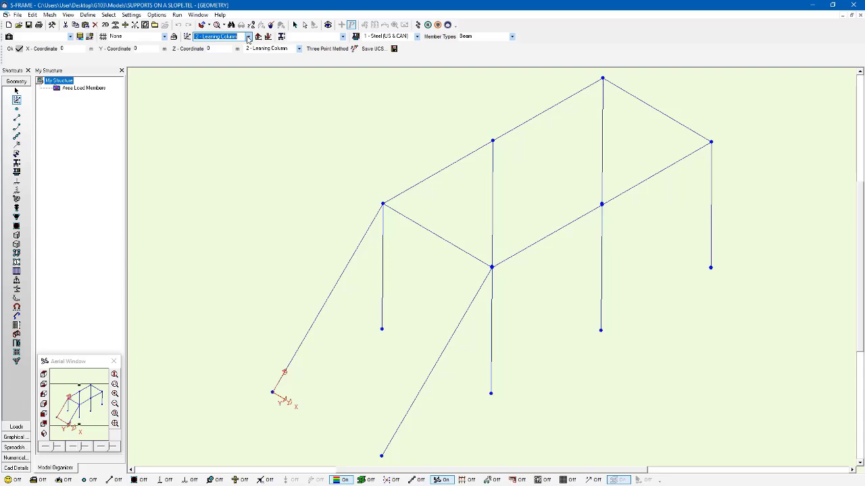
Assign the Leaning Column system as joint displacement directions to the base joints of both leaning columns
{"action": "left_click", "coordinate": [18, 200]}
{"action": "left_click", "coordinate": [19, 200]}
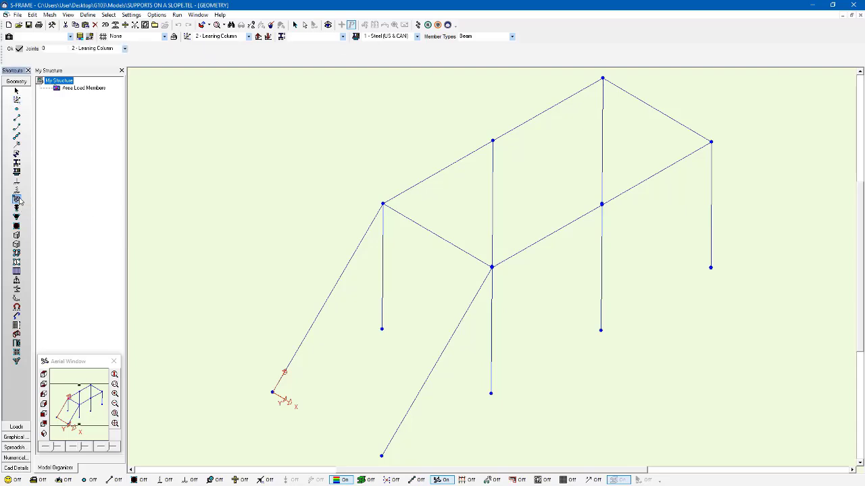
{"action": "left_click", "coordinate": [124, 49]}
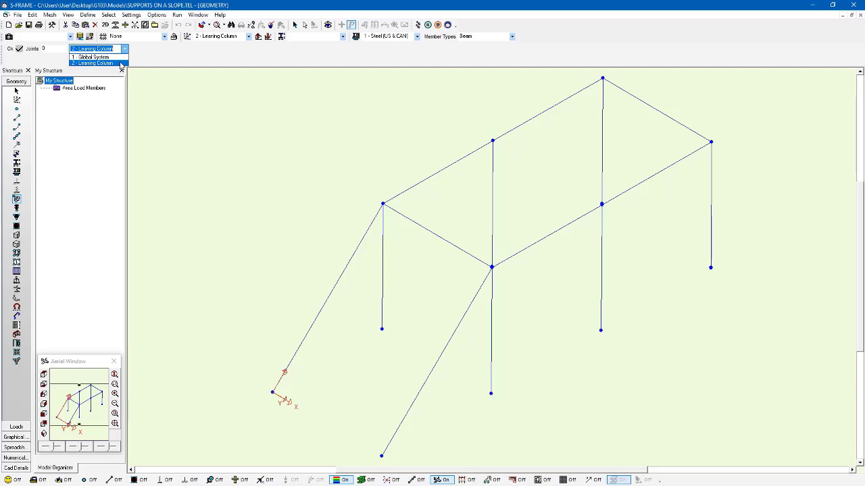
{"action": "left_click", "coordinate": [121, 63]}
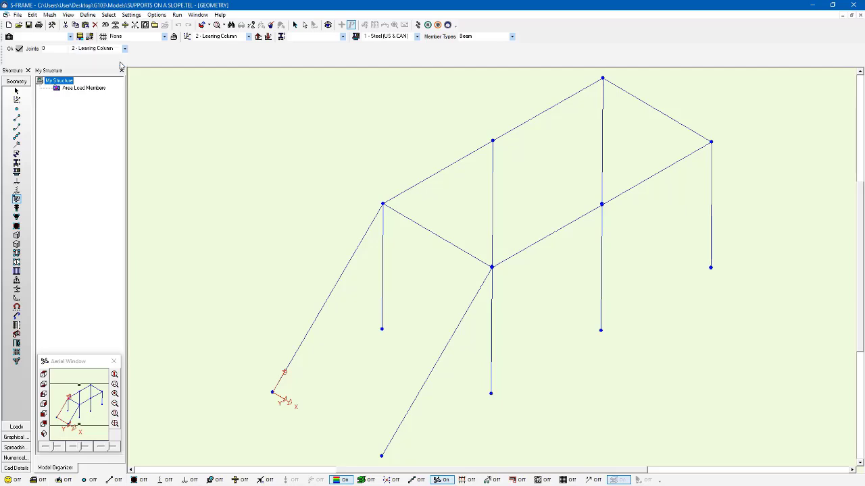
{"action": "left_click", "coordinate": [273, 393]}
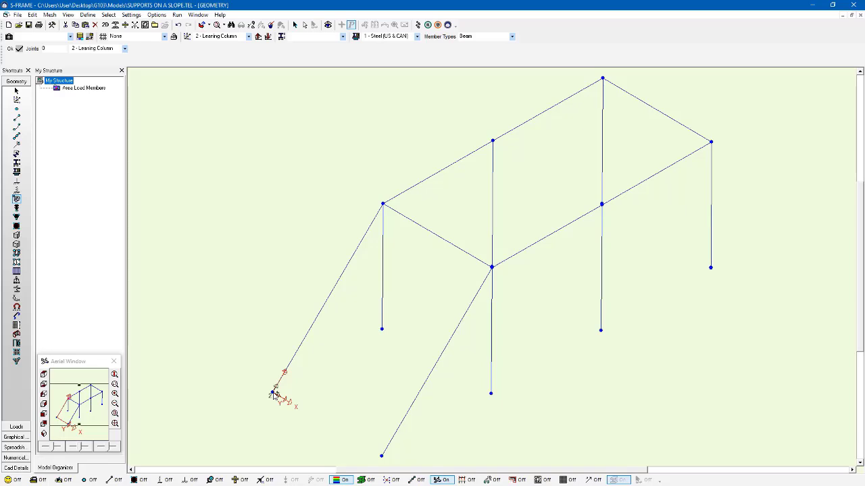
{"action": "left_click", "coordinate": [383, 458]}
{"action": "middle_click_drag", "start_coordinate": [373, 420], "coordinate": [364, 351]}
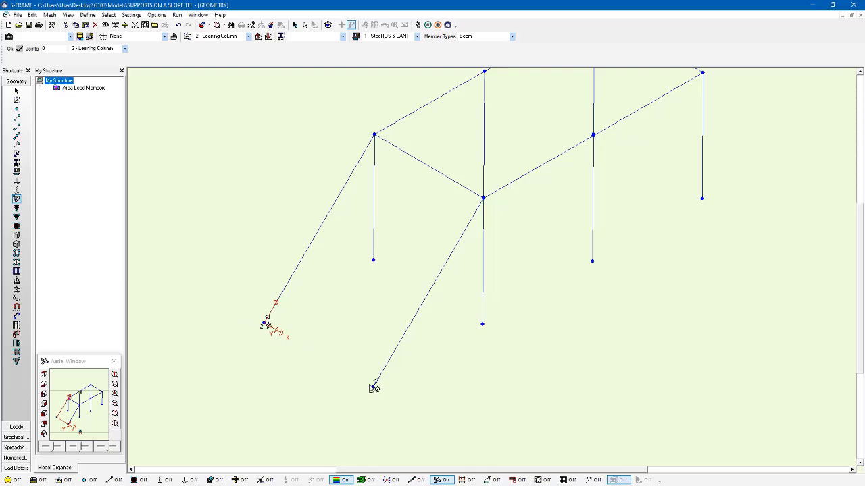
Display the supports and examine their orientation at the bases of the two leaning columns
{"action": "left_click", "coordinate": [17, 181]}
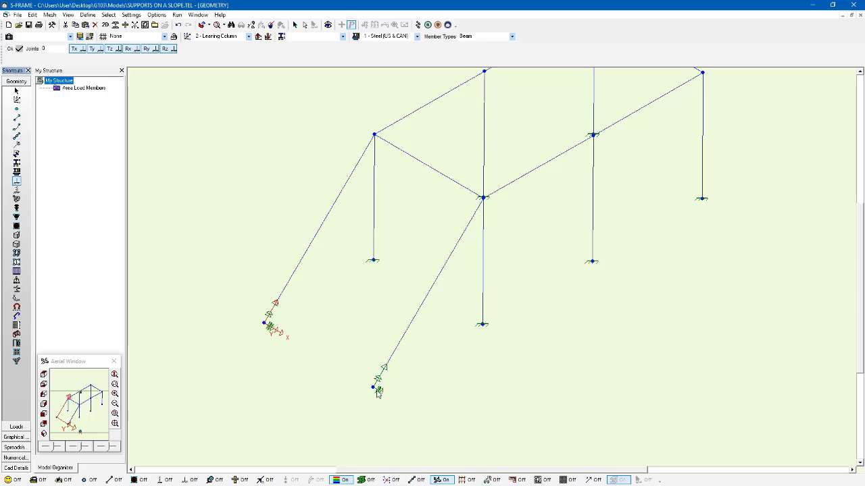
{"action": "scroll", "coordinate": [378, 394], "scroll_direction": "up", "scroll_amount": 1}
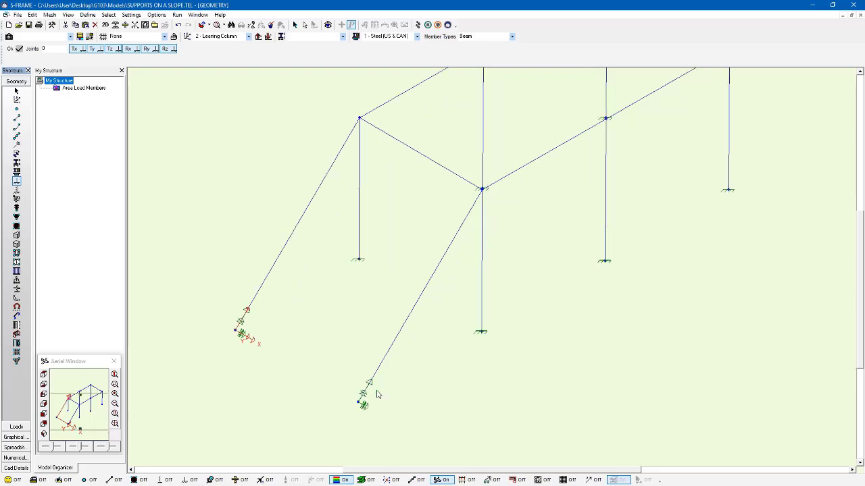